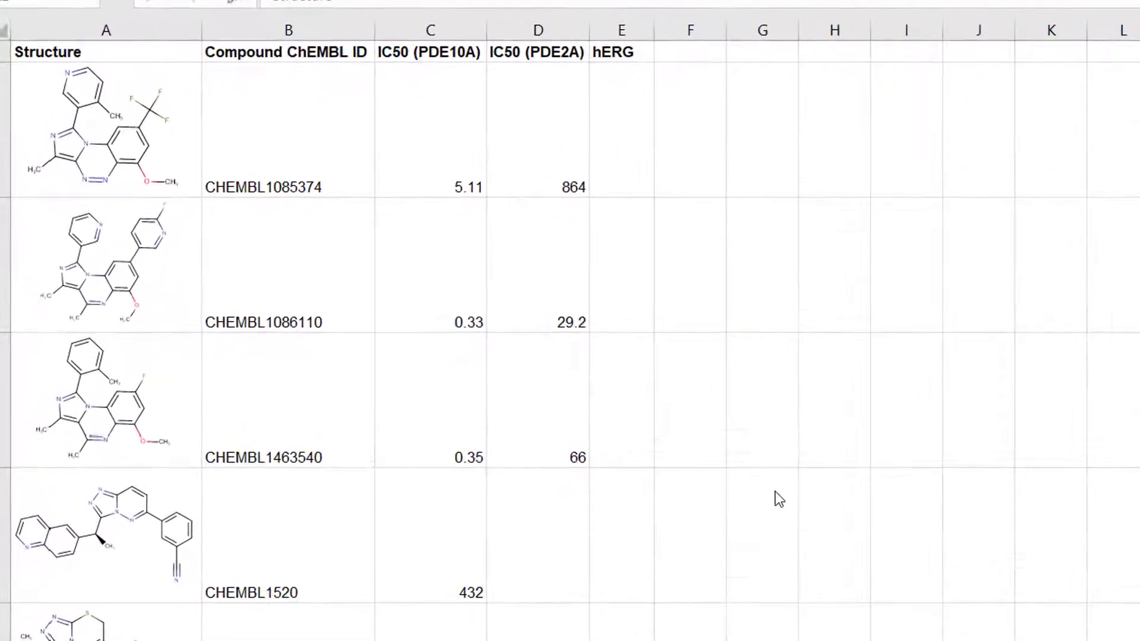
# Open the JChem Filter dialog on the molecule sheet with Substructure as the search type.
pyautogui.scroll(-5, 779, 493)
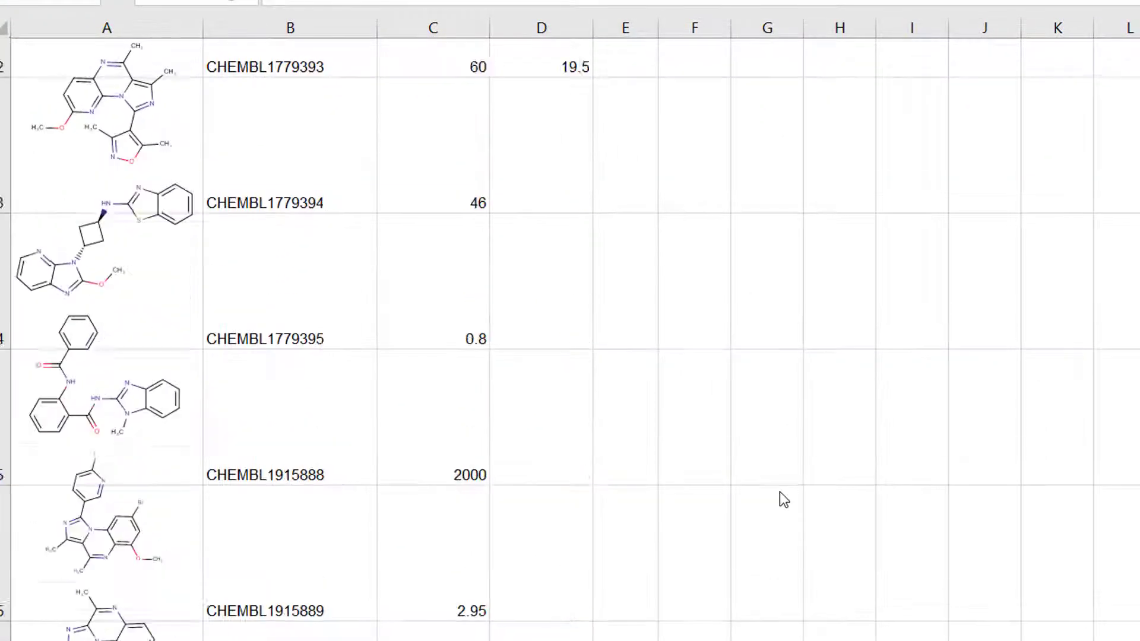
pyautogui.scroll(-2, 779, 493)
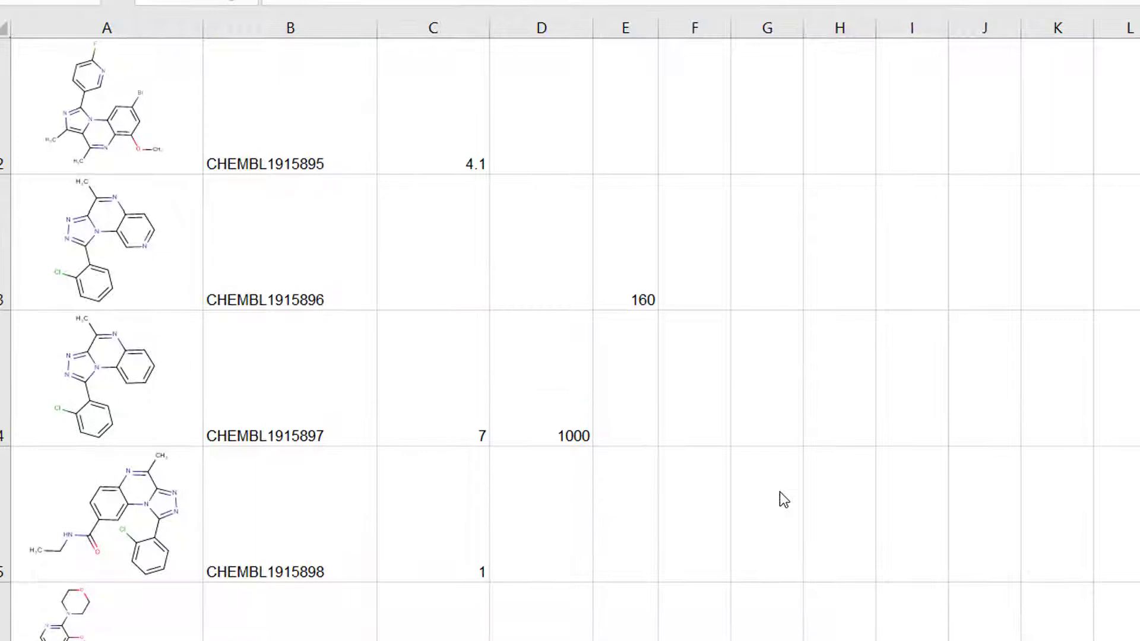
pyautogui.scroll(-4, 779, 493)
pyautogui.scroll(10, 779, 491)
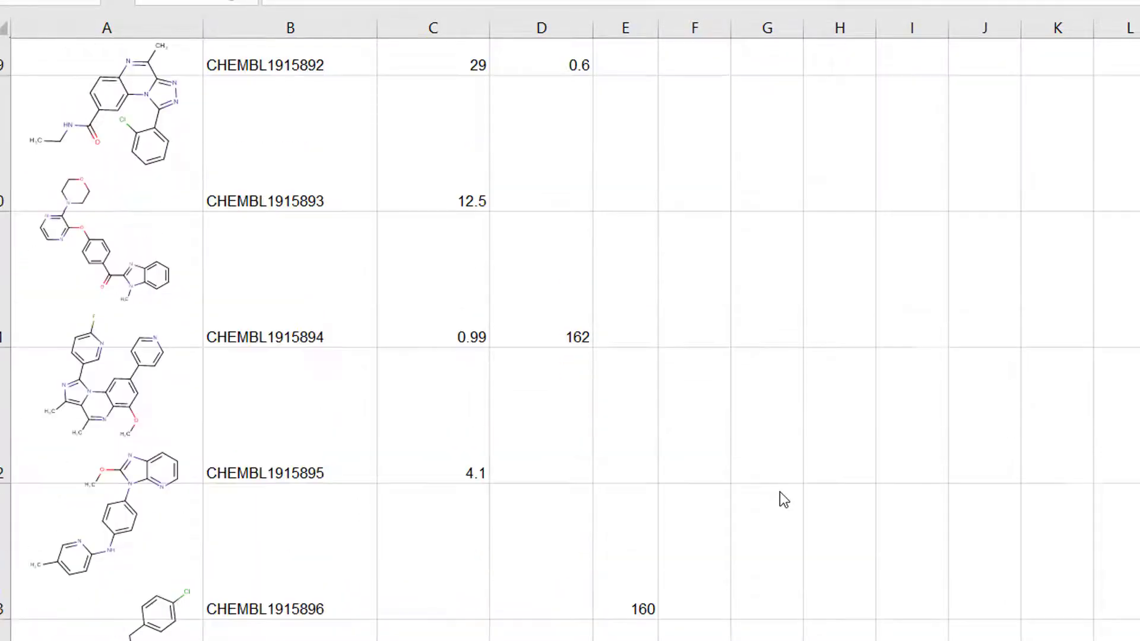
pyautogui.scroll(5, 779, 493)
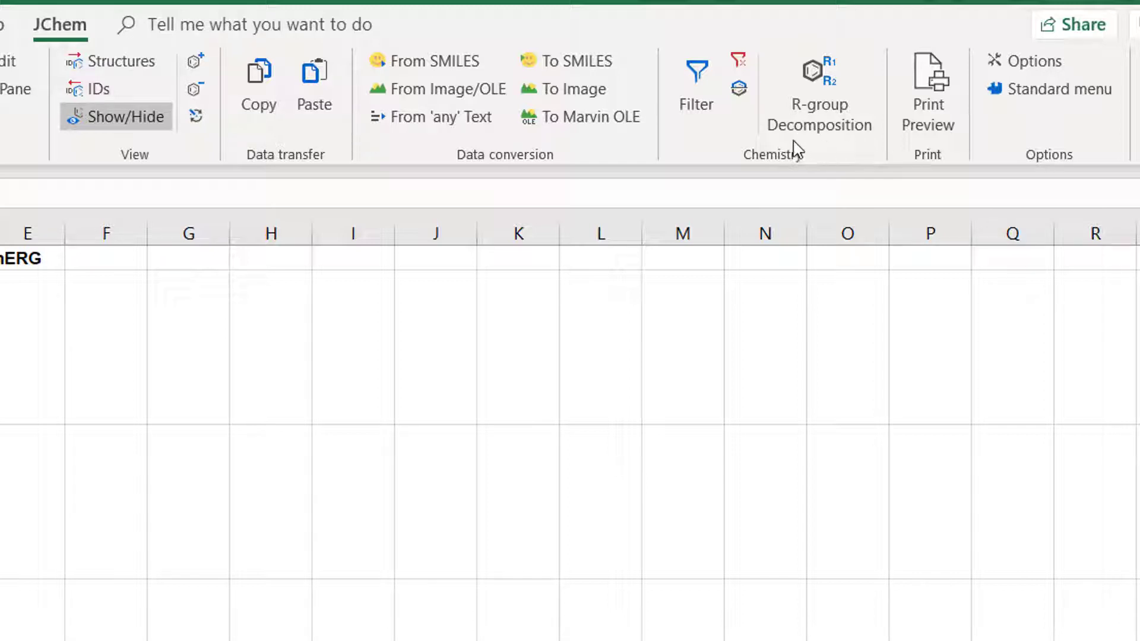
pyautogui.click(700, 112)
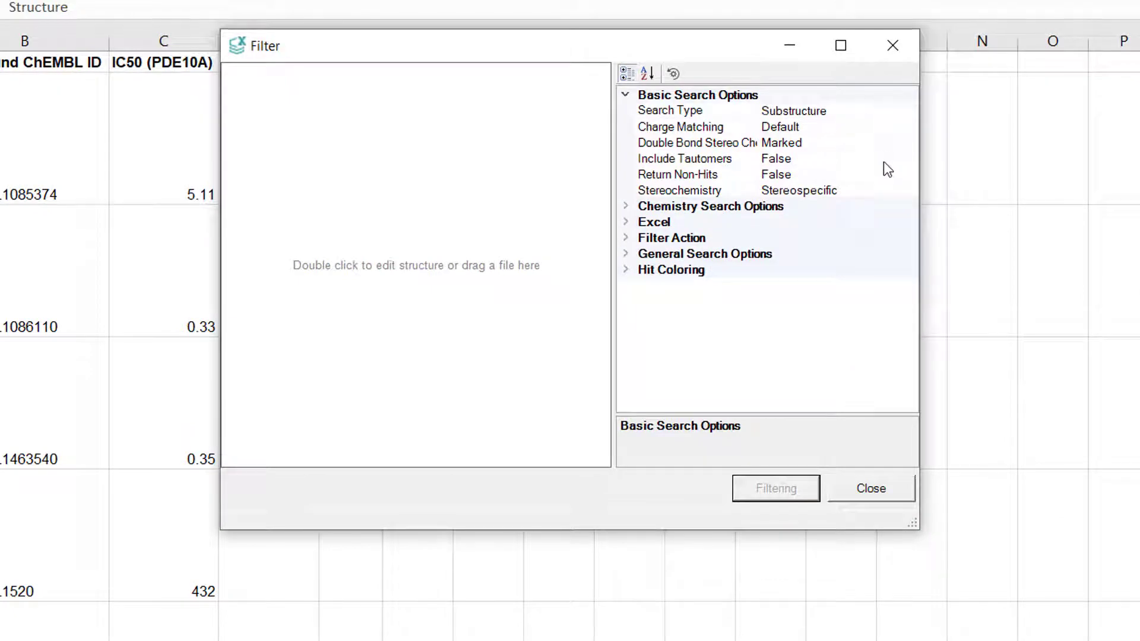
pyautogui.click(903, 114)
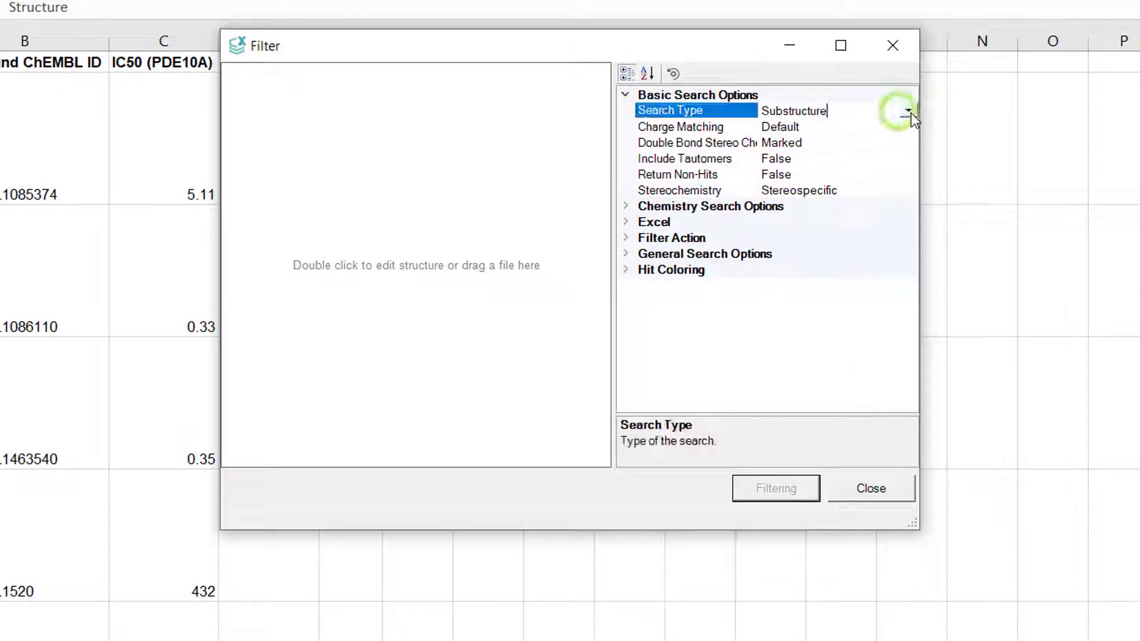
pyautogui.click(910, 112)
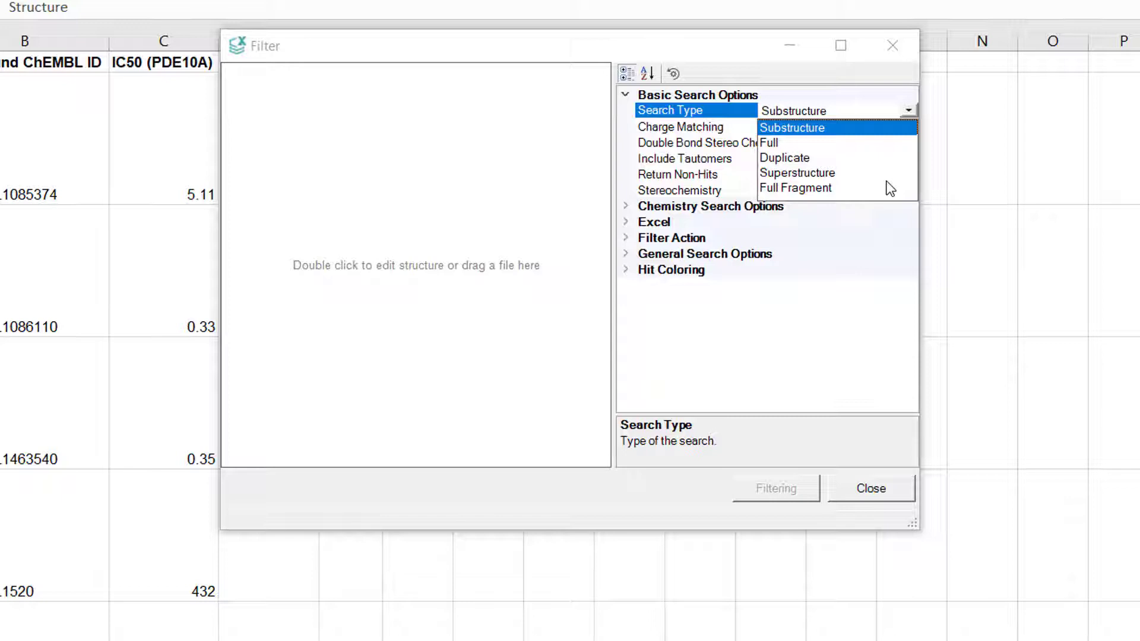
pyautogui.click(863, 130)
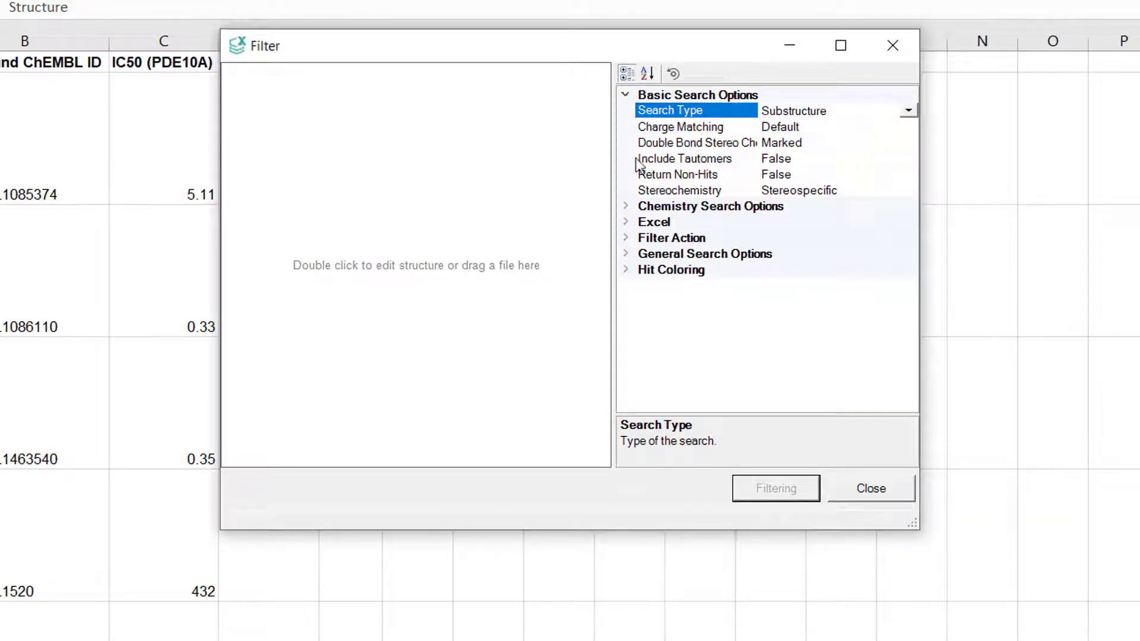
# Load substructureQuery.mrv from the Chemistry files folder into the Marvin query editor.
pyautogui.doubleClick(429, 168)
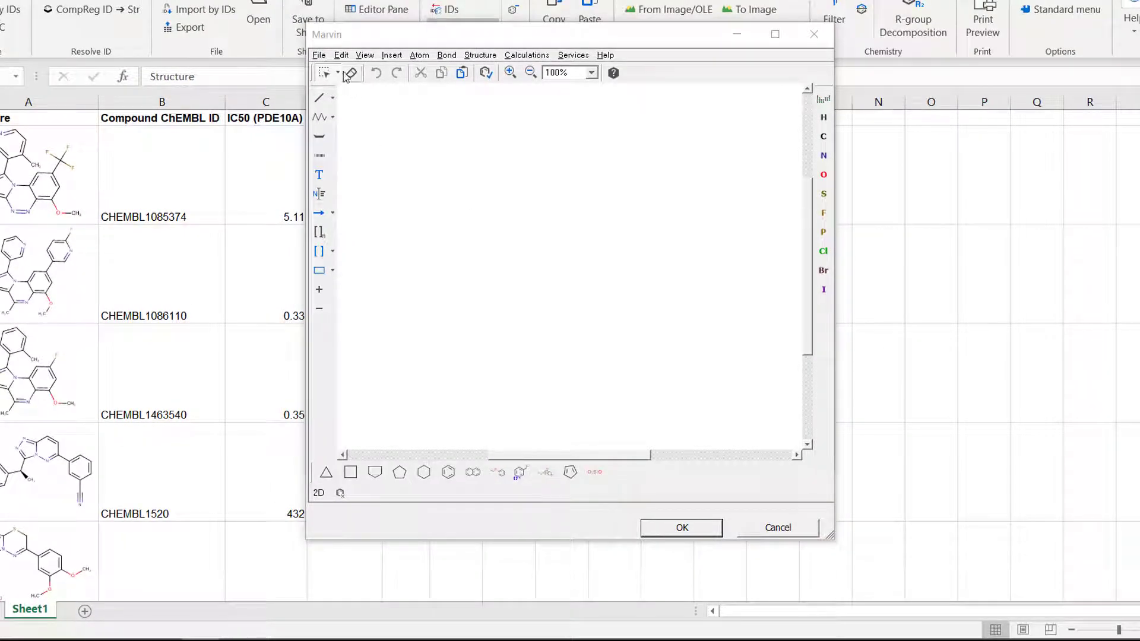
pyautogui.click(319, 55)
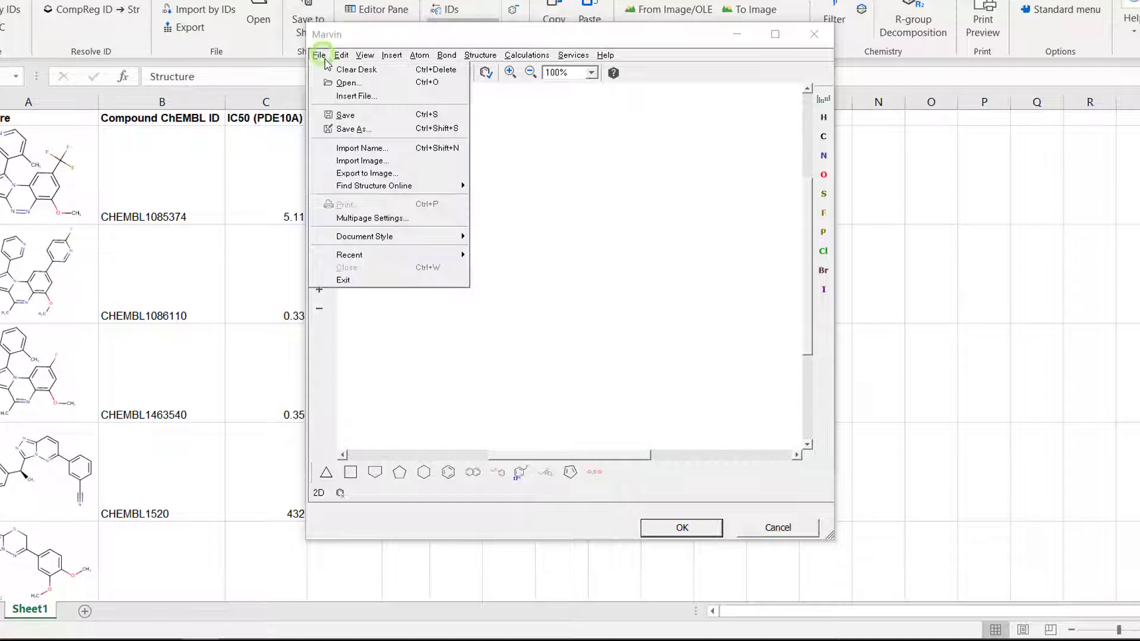
pyautogui.click(345, 83)
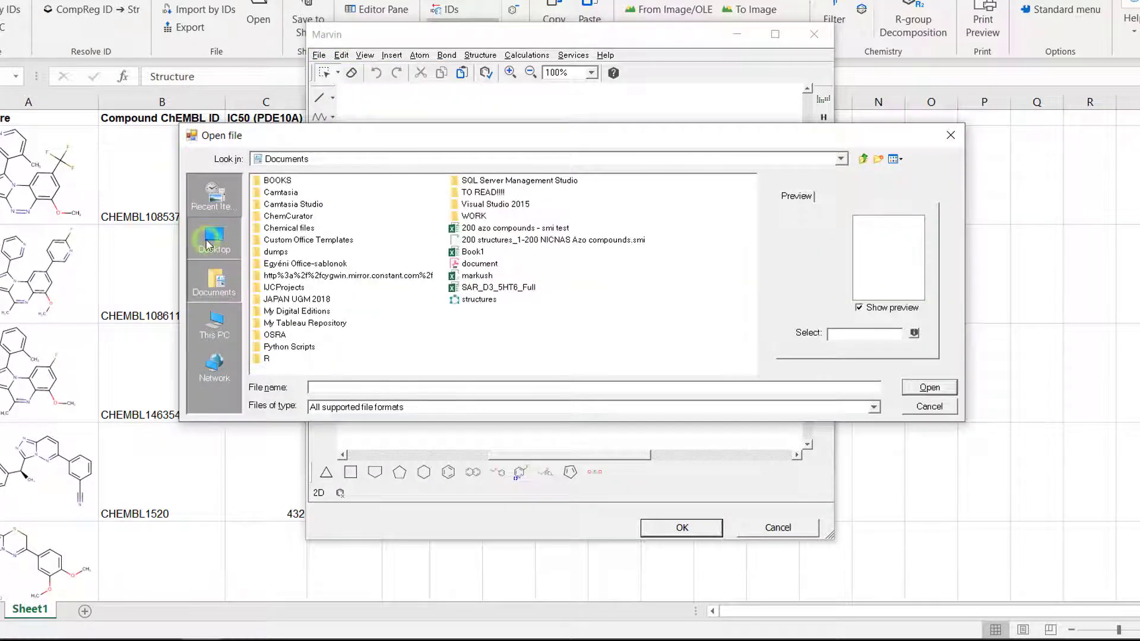
pyautogui.click(207, 244)
pyautogui.doubleClick(307, 219)
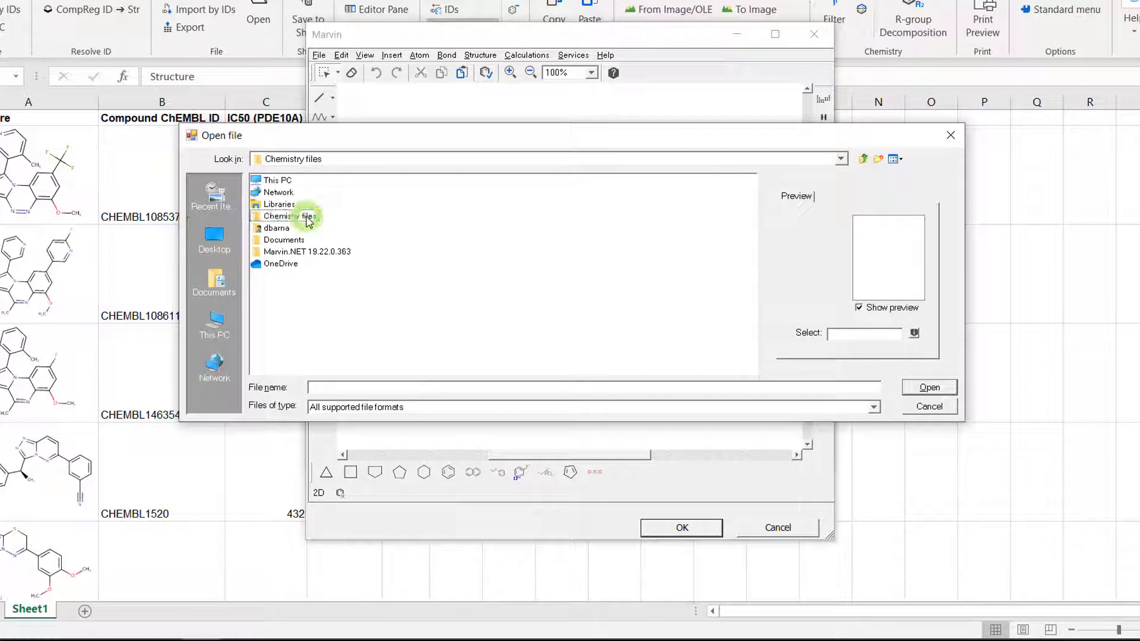
pyautogui.click(305, 204)
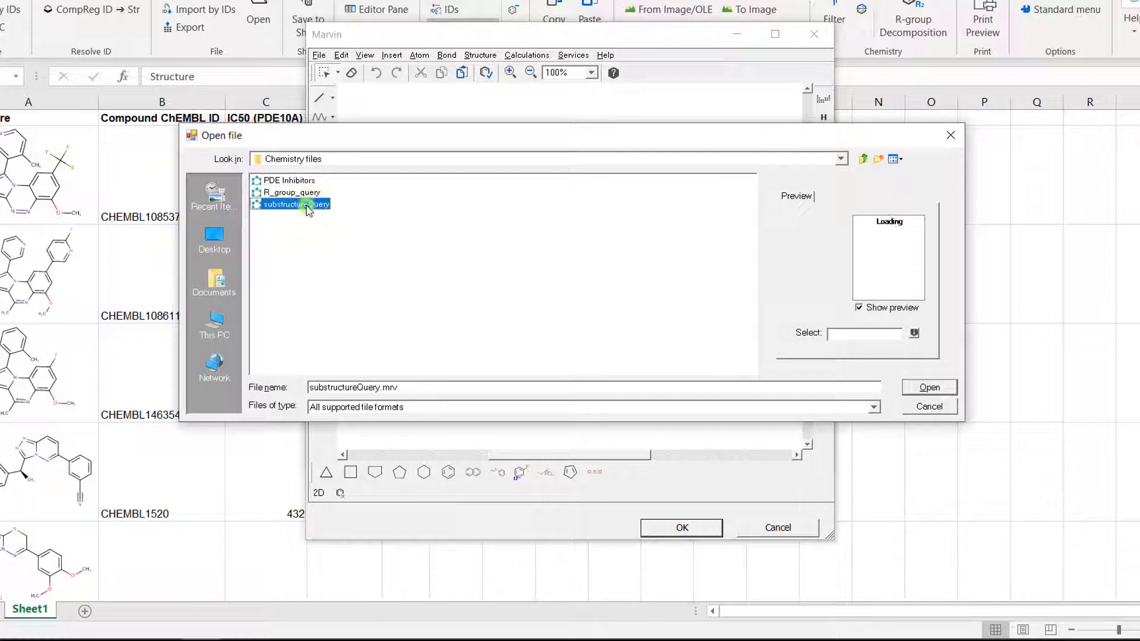
pyautogui.click(930, 388)
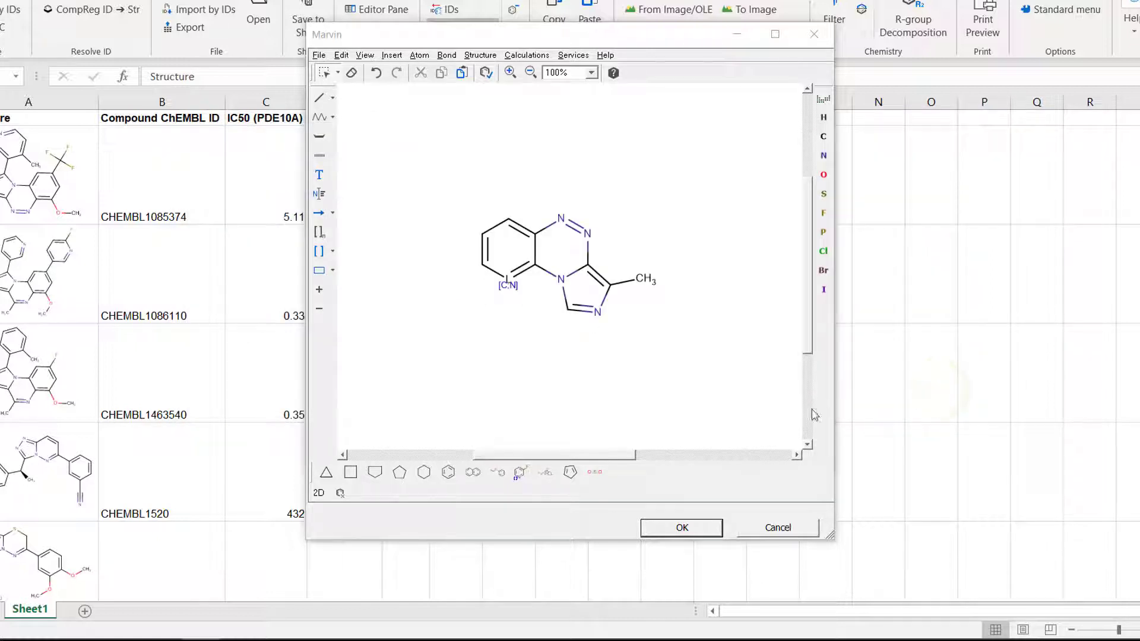
# Accept the fused-ring query structure into the Filter dialog and check the chemistry search options.
pyautogui.click(705, 528)
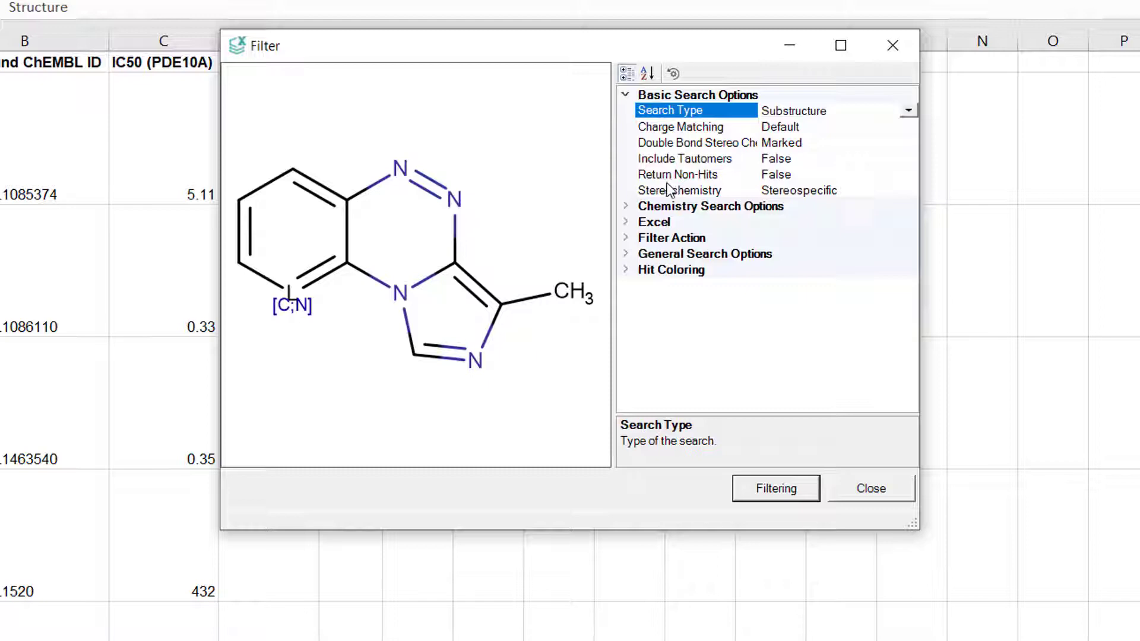
pyautogui.click(626, 206)
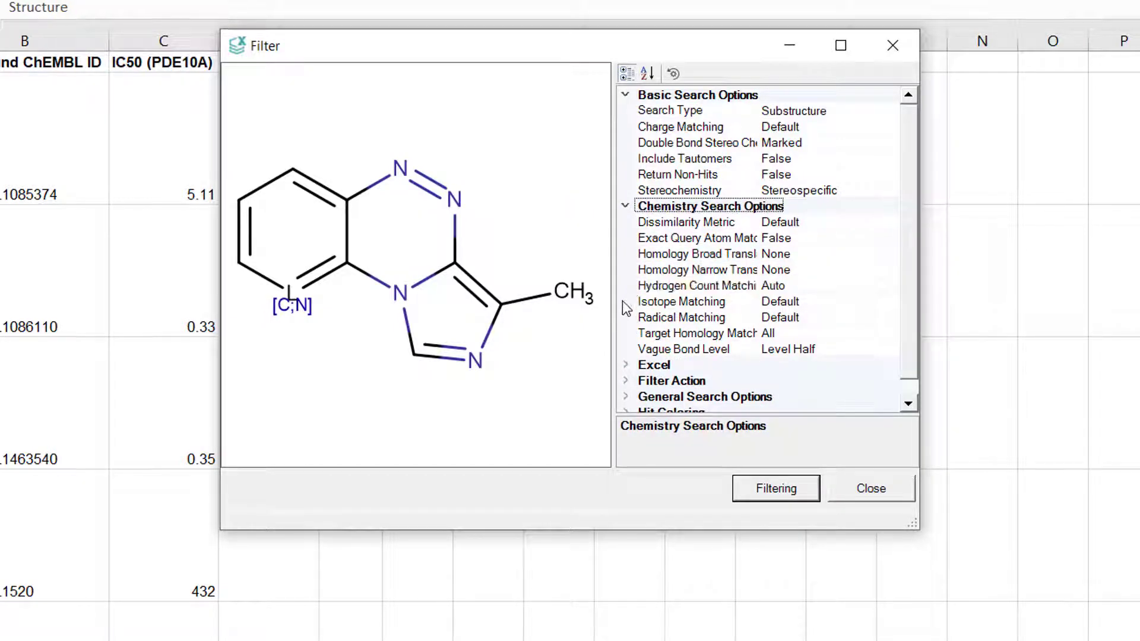
pyautogui.click(625, 206)
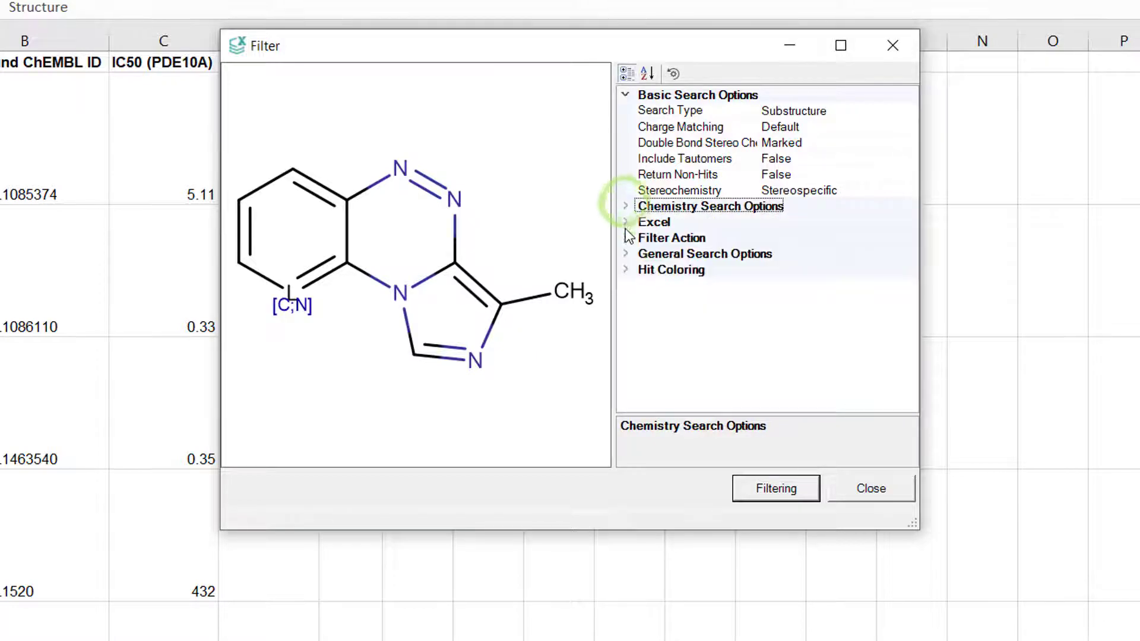
# Keep the filter action as Hide Rows and expand Hit Coloring with blue hits enabled.
pyautogui.click(626, 238)
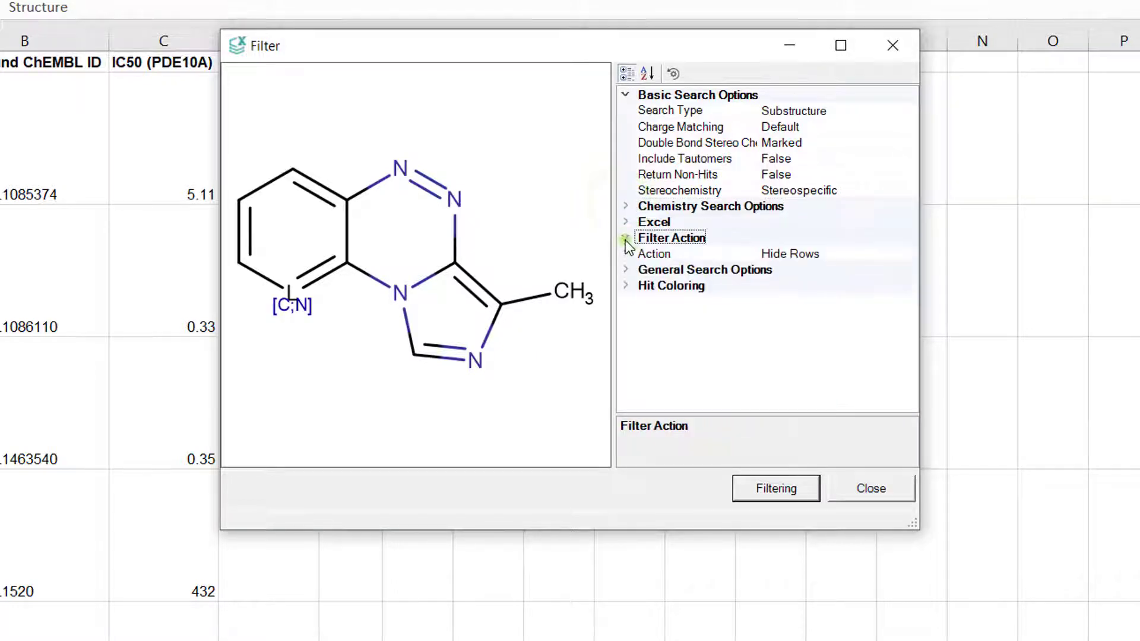
pyautogui.click(886, 257)
pyautogui.click(909, 256)
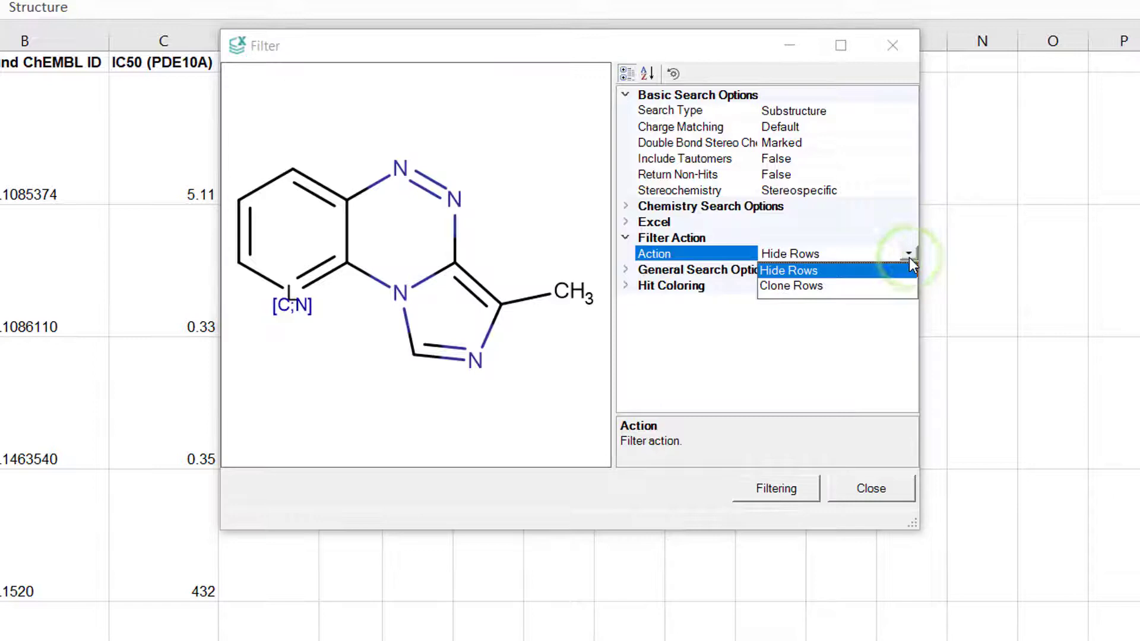
pyautogui.click(910, 251)
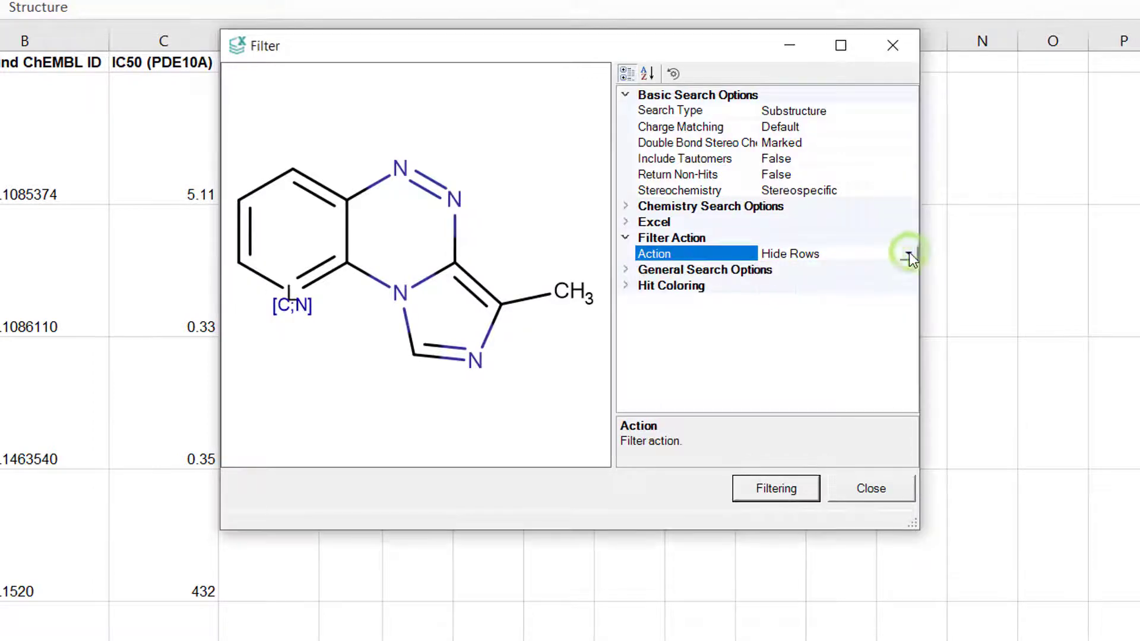
pyautogui.click(629, 286)
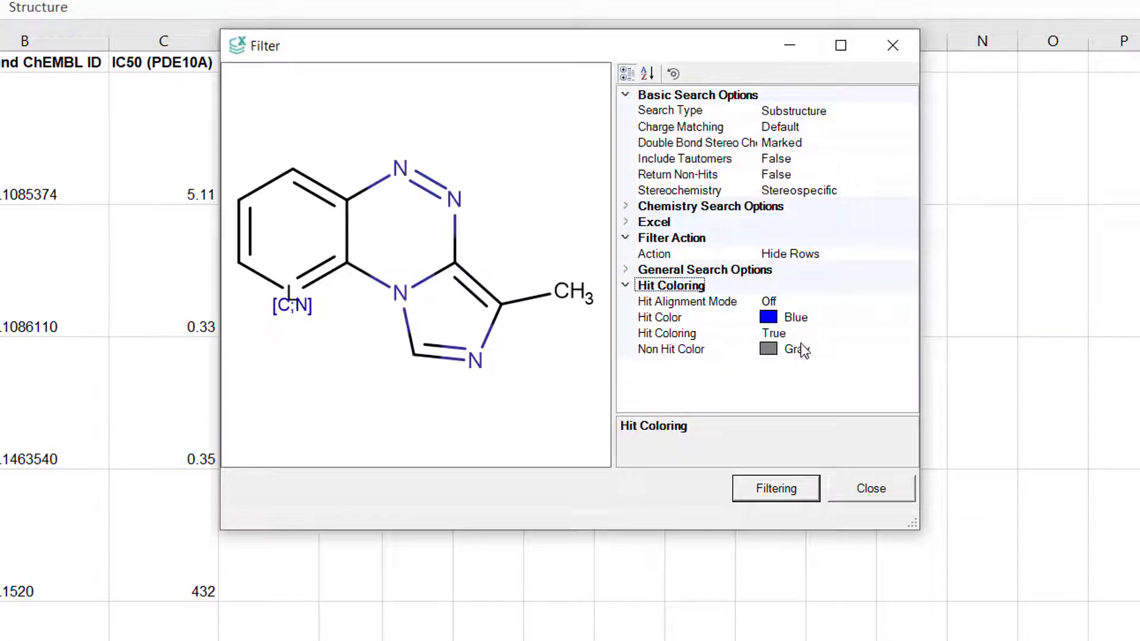
# Run the filter, leaving 35 of 279 molecules with blue-coloured hits, and scroll through them.
pyautogui.click(799, 491)
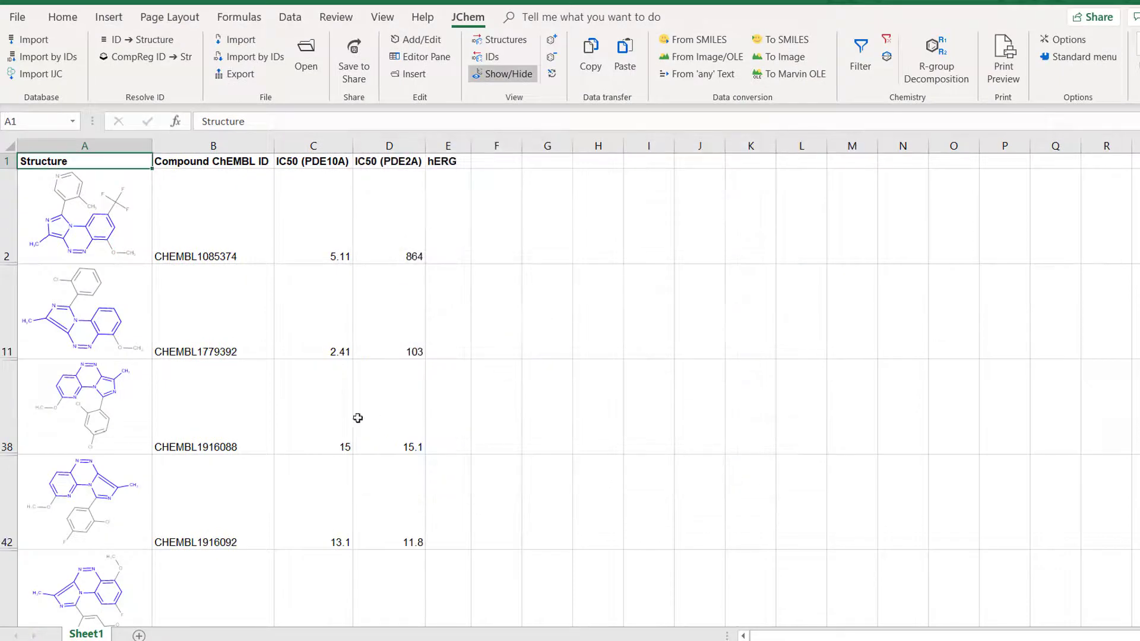
pyautogui.scroll(-3, 190, 270)
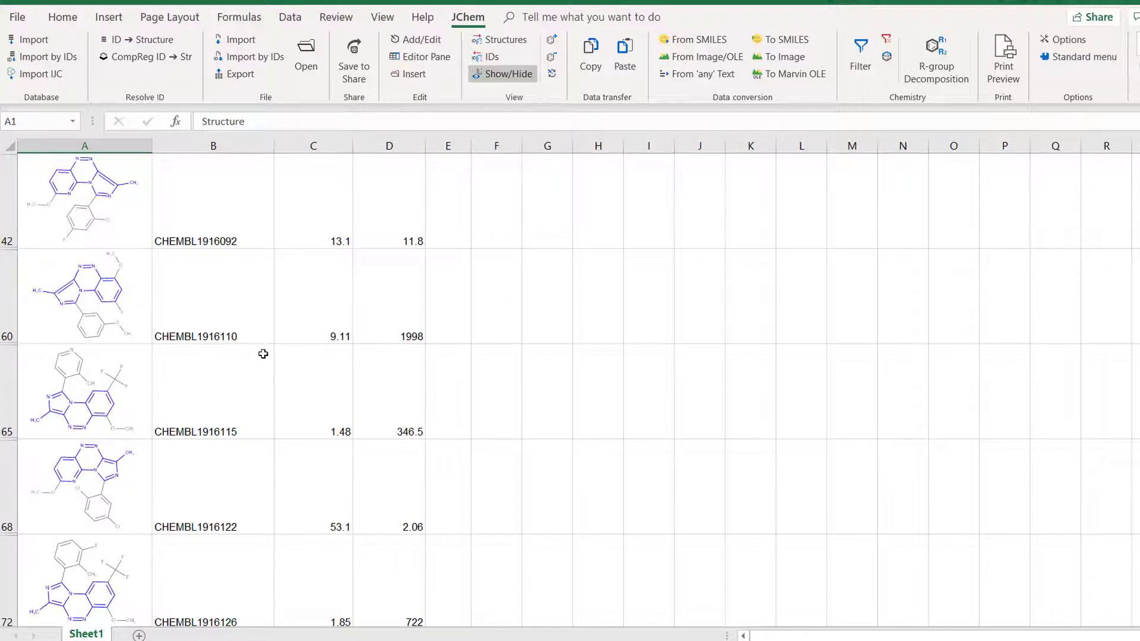
pyautogui.scroll(2, 263, 355)
pyautogui.scroll(2, 263, 354)
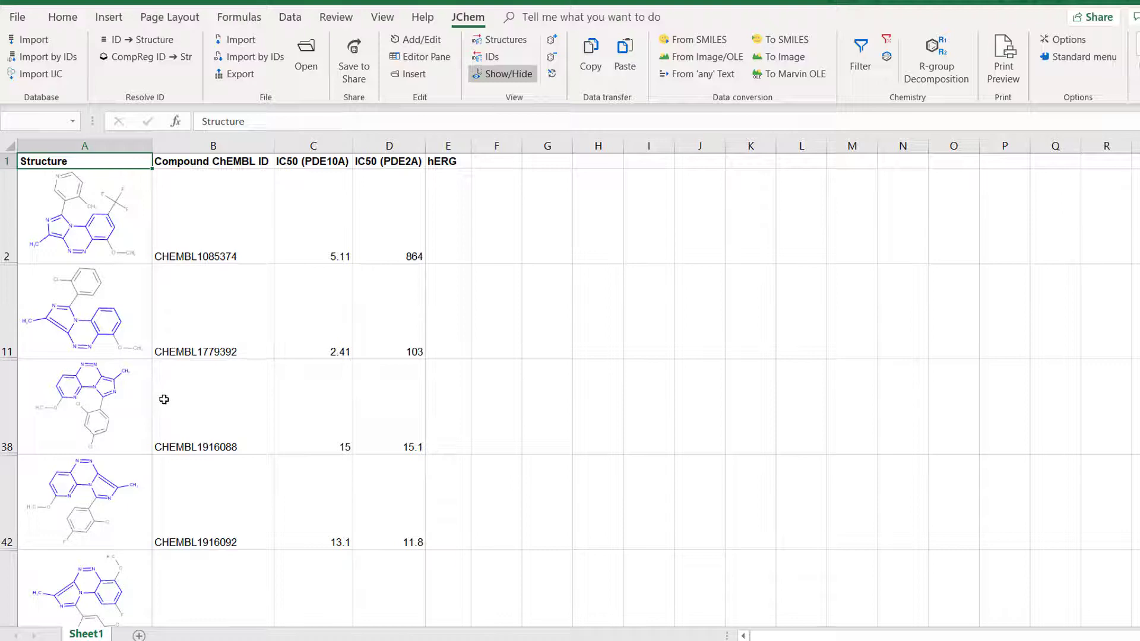
# Rerun the substructure filter with Hit Alignment Mode set to Rotate.
pyautogui.click(860, 77)
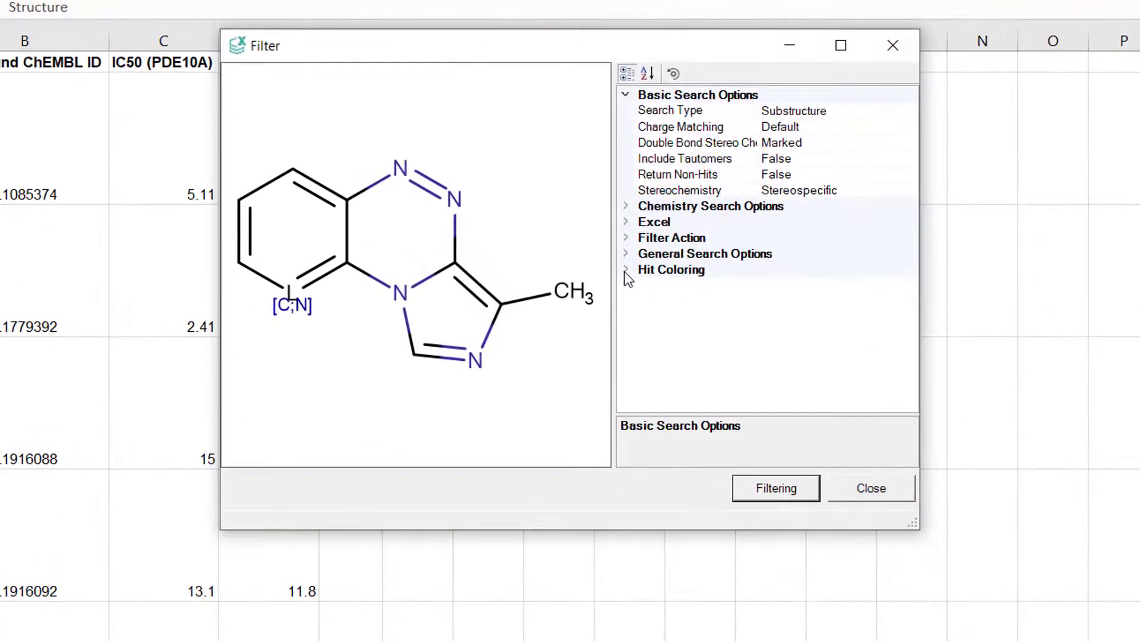
pyautogui.click(646, 312)
pyautogui.click(846, 286)
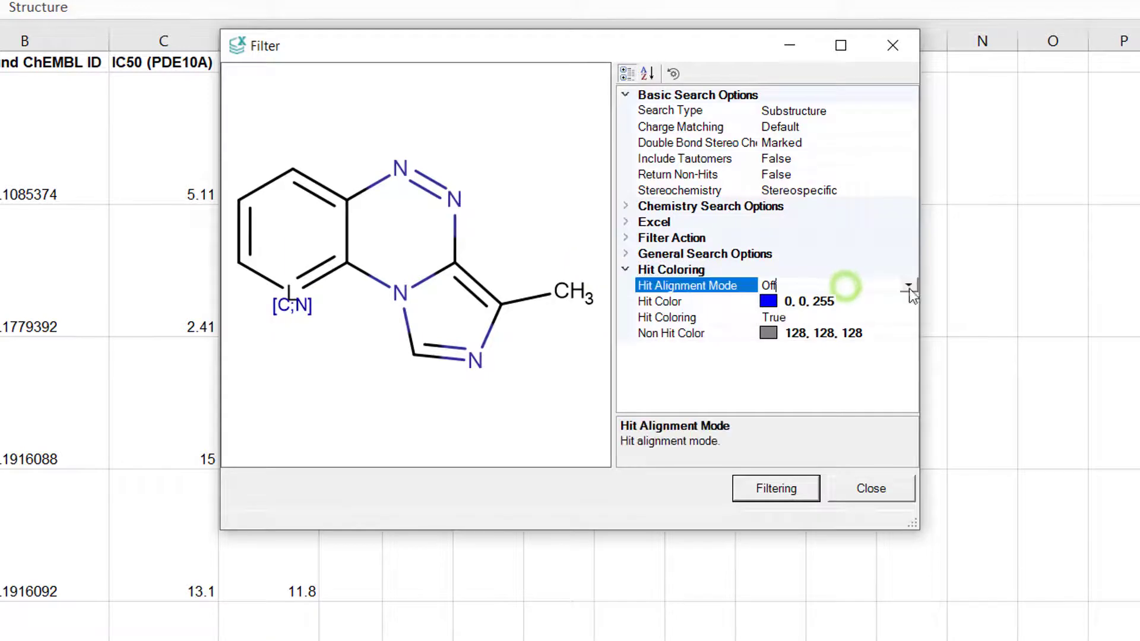
pyautogui.click(909, 285)
pyautogui.click(867, 315)
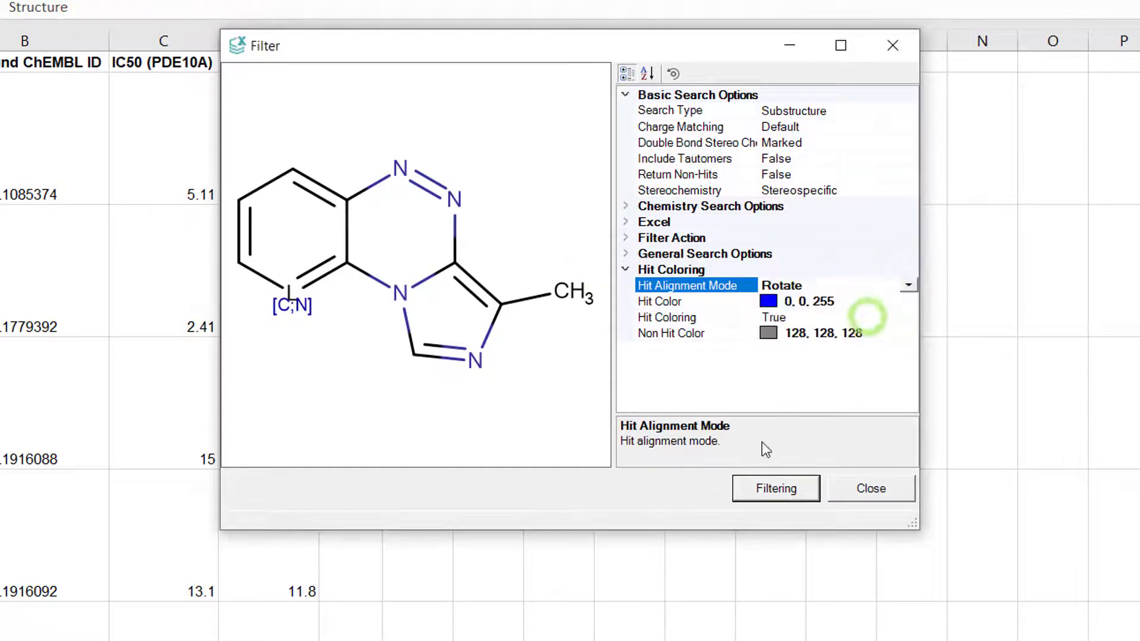
pyautogui.click(766, 489)
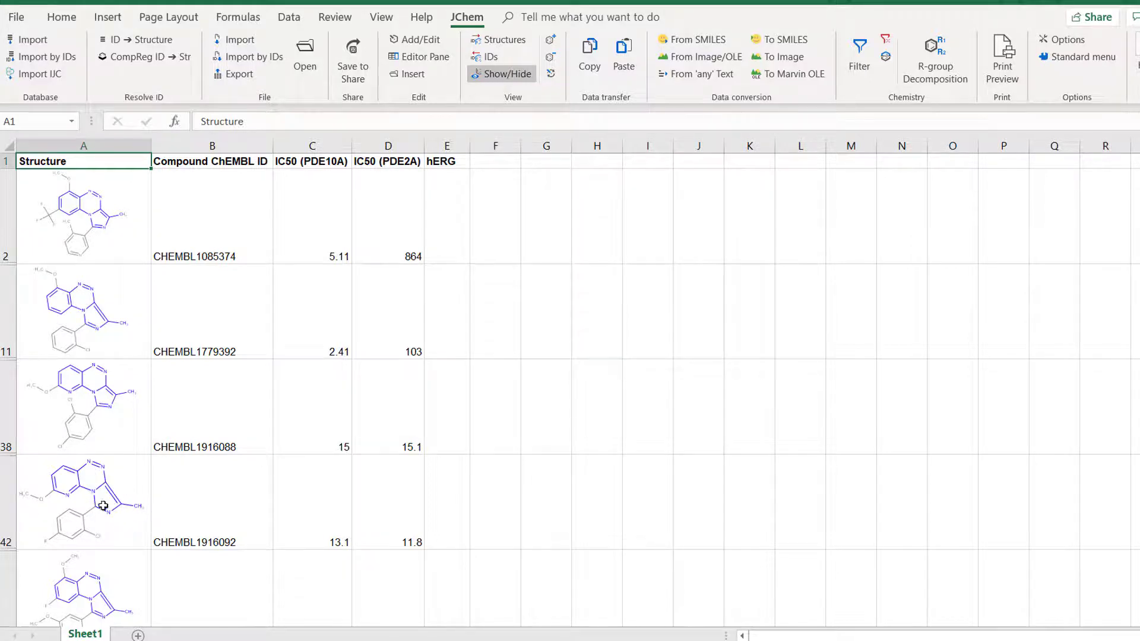
# Reopen the filter and set Hit Alignment Mode to Partial Clean.
pyautogui.click(864, 67)
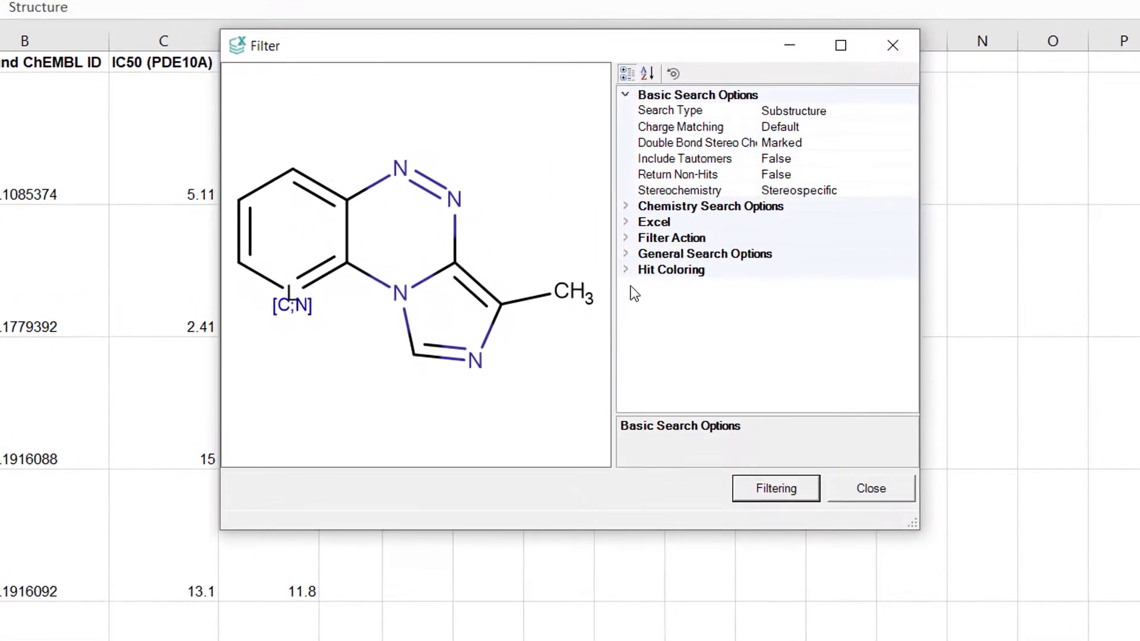
pyautogui.click(641, 301)
pyautogui.click(837, 284)
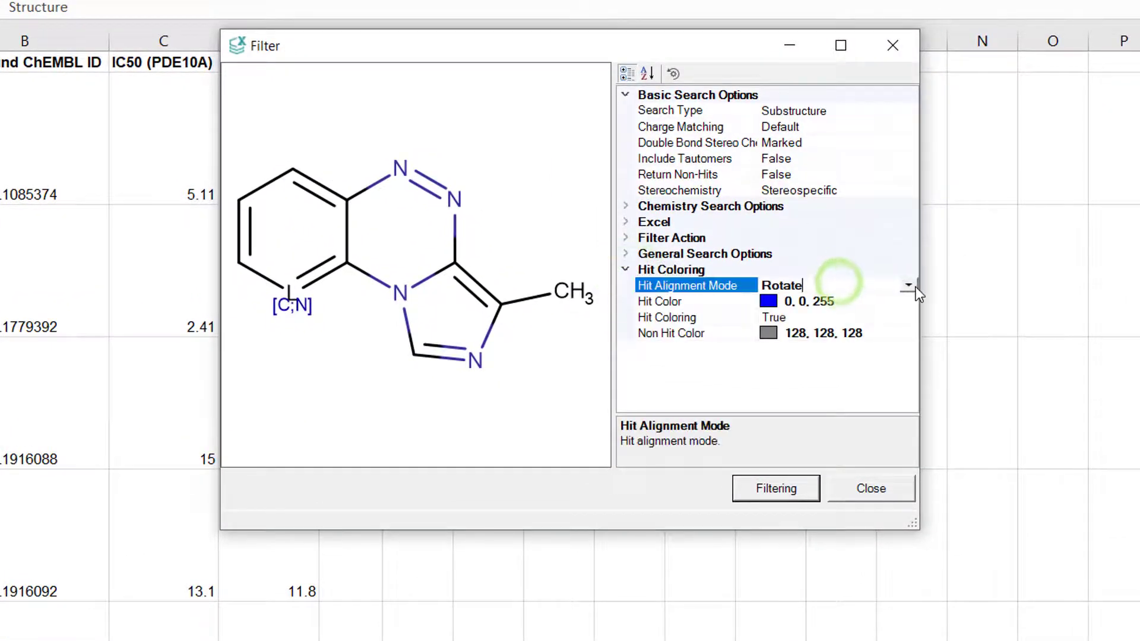
pyautogui.click(912, 286)
pyautogui.click(866, 331)
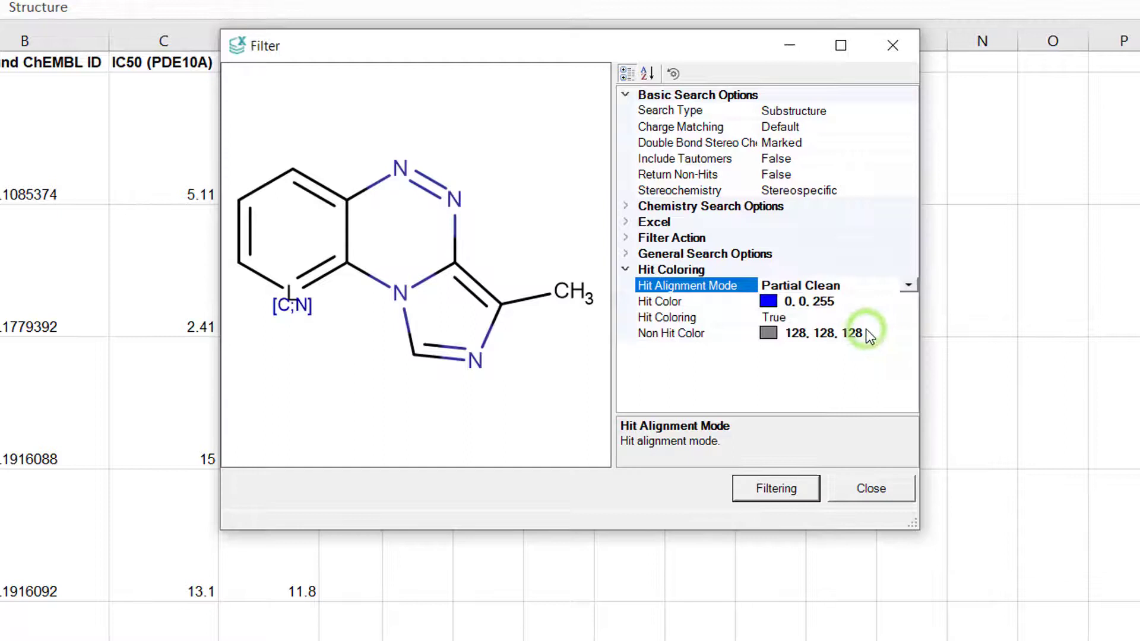
# Change the filter action to Clone Rows and run it, creating Sheet1(2) with the hits.
pyautogui.click(625, 237)
pyautogui.click(858, 254)
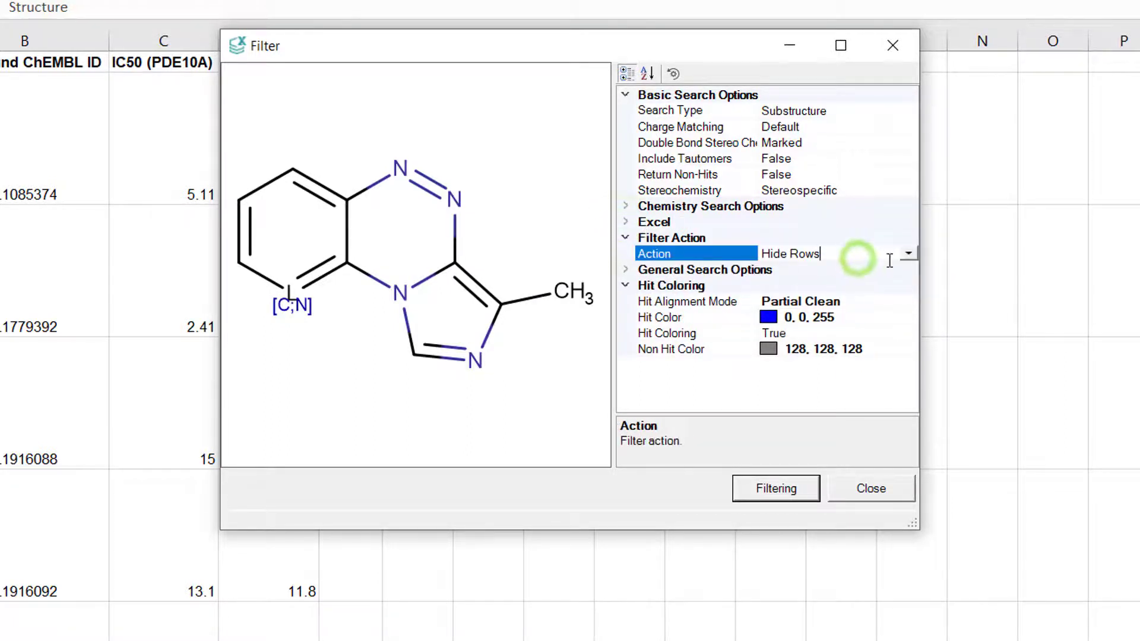
pyautogui.click(908, 254)
pyautogui.click(857, 286)
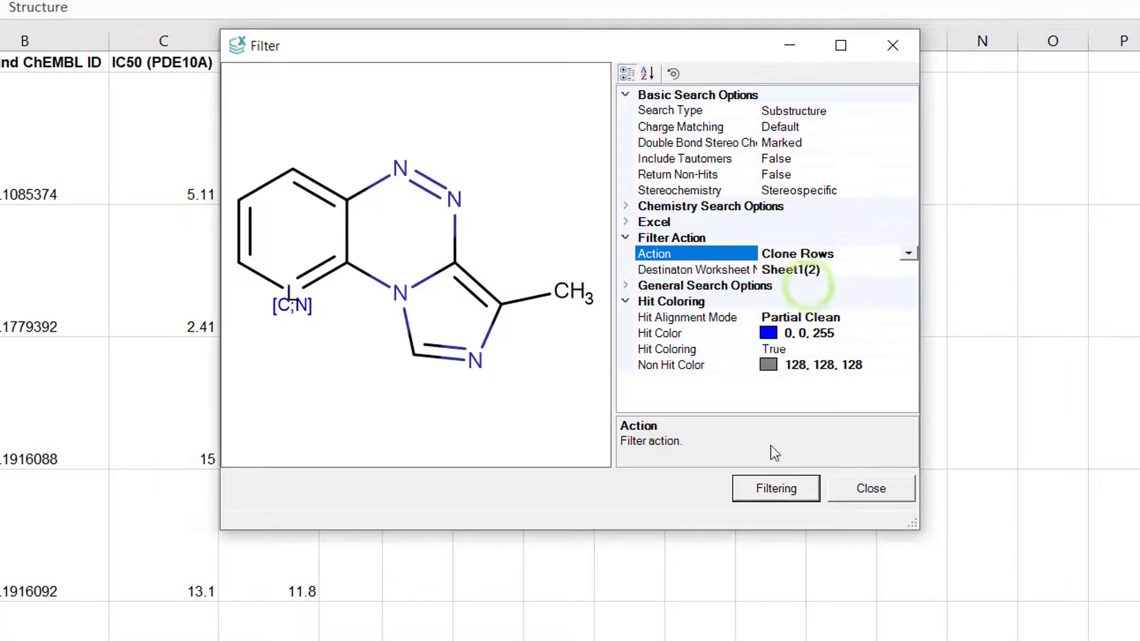
pyautogui.click(775, 489)
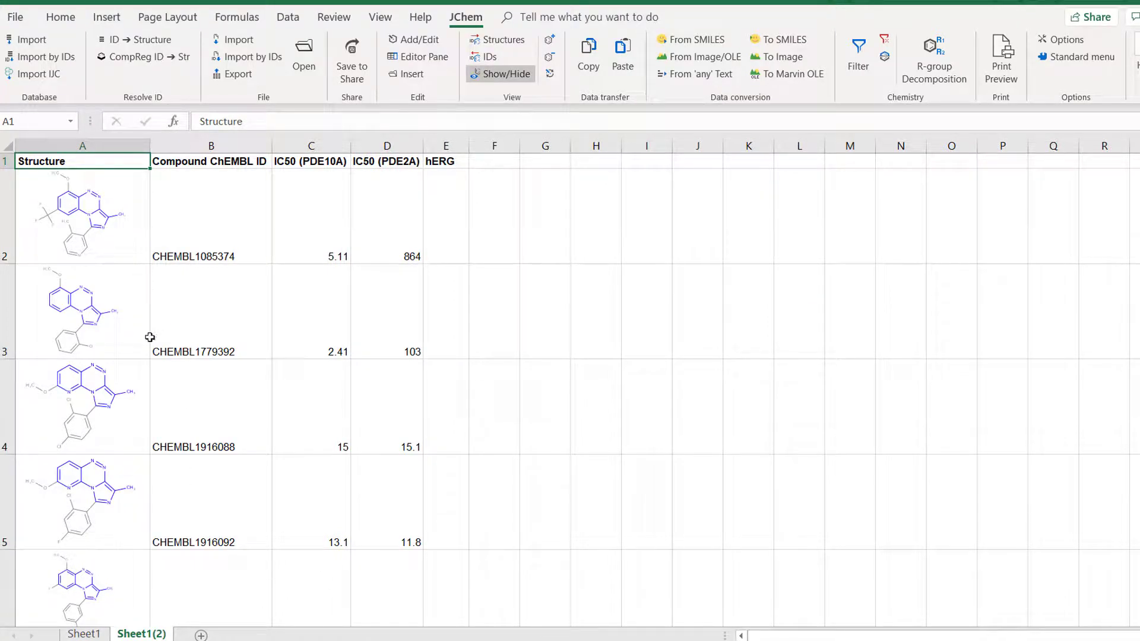
# Clear the filter on Sheet1 to show all compounds, then go back to Sheet1(2).
pyautogui.click(84, 634)
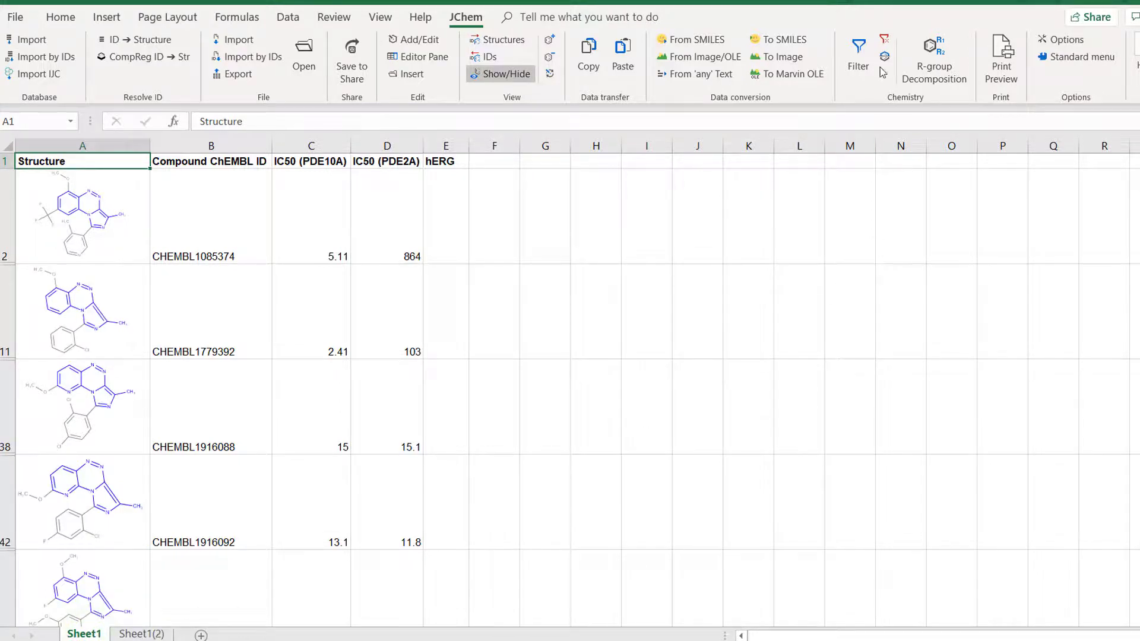
pyautogui.click(885, 40)
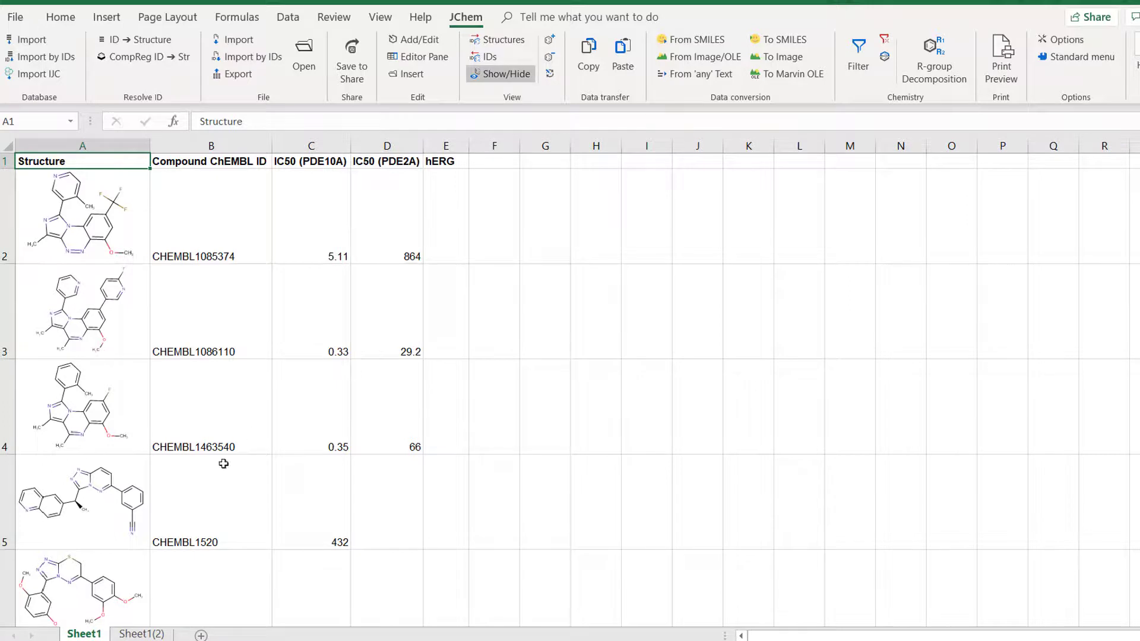
pyautogui.click(152, 634)
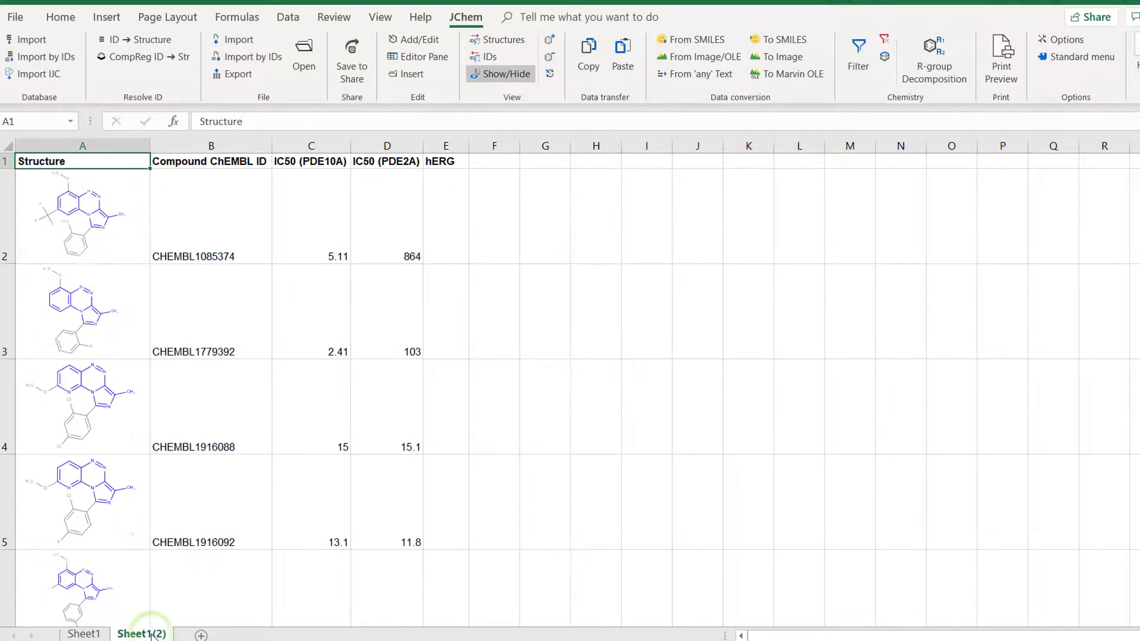